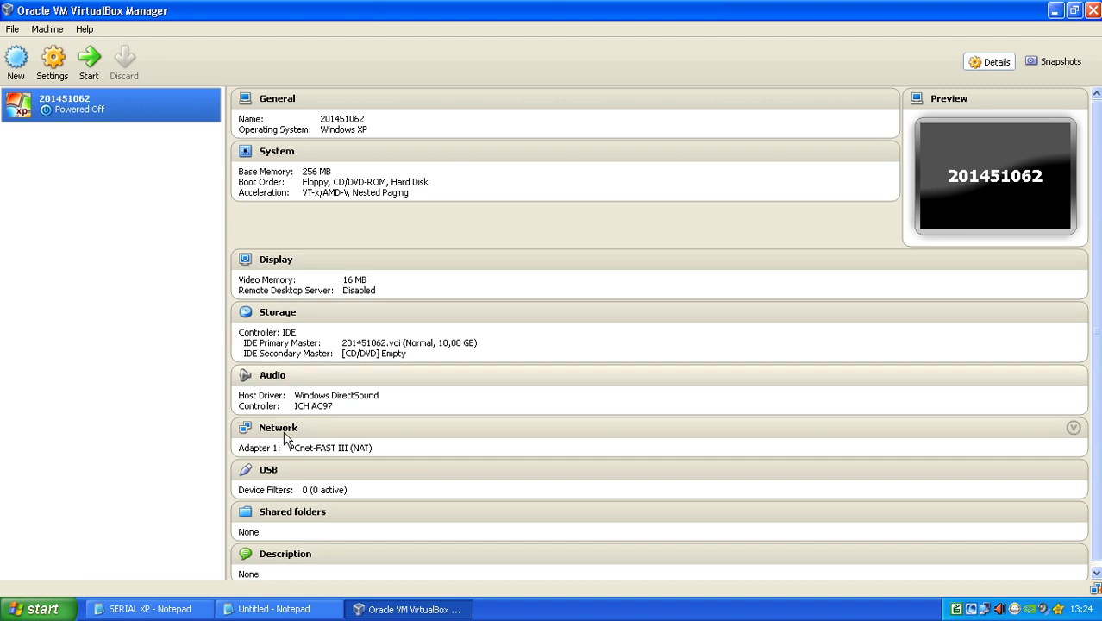
# - In Storage settings, choose to insert a disk image file into the empty CD/DVD drive
pyautogui.click(277, 314)
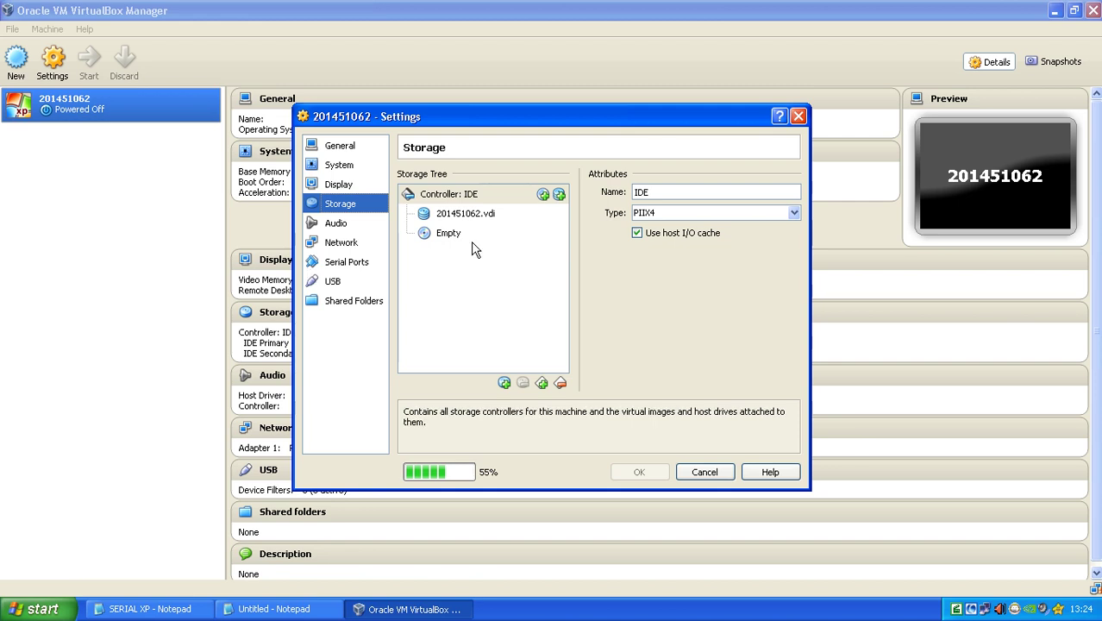
pyautogui.click(443, 233)
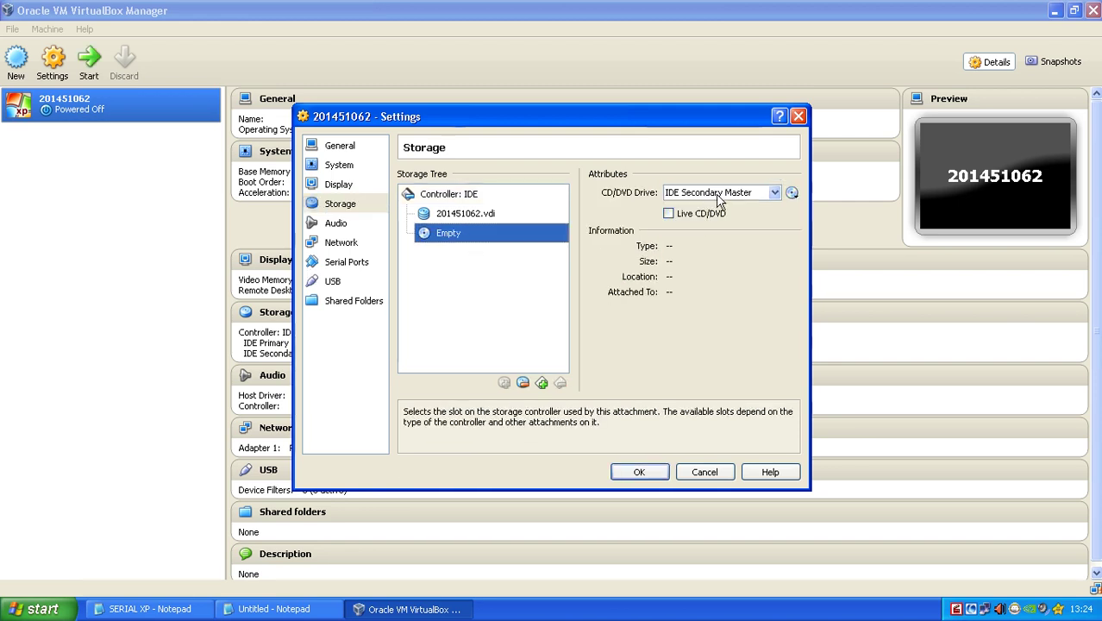
pyautogui.click(776, 193)
pyautogui.click(792, 194)
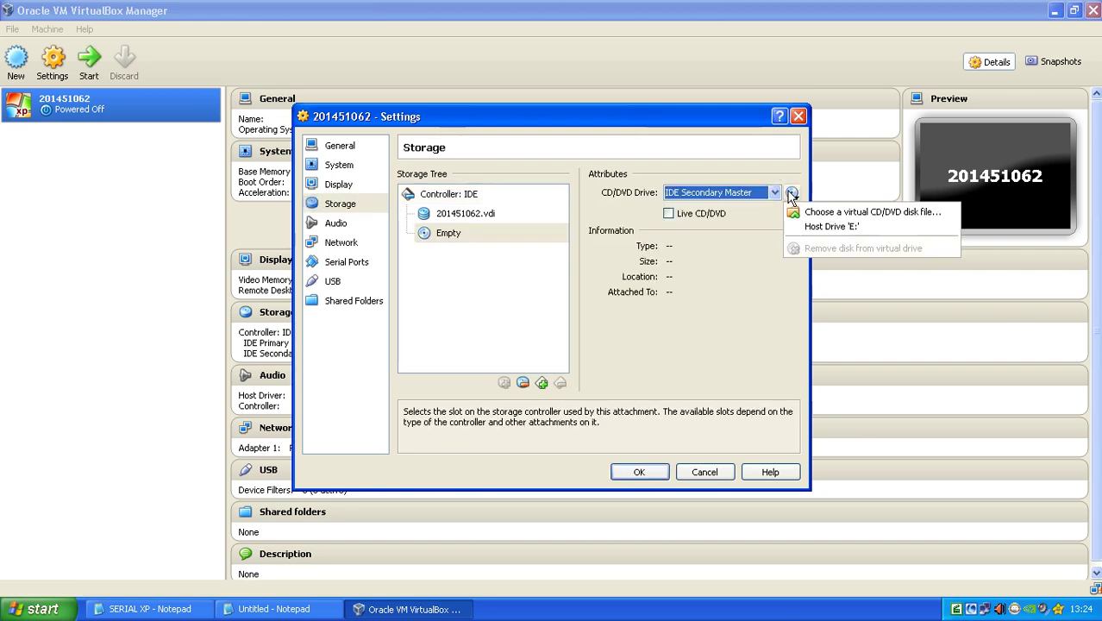
pyautogui.click(794, 211)
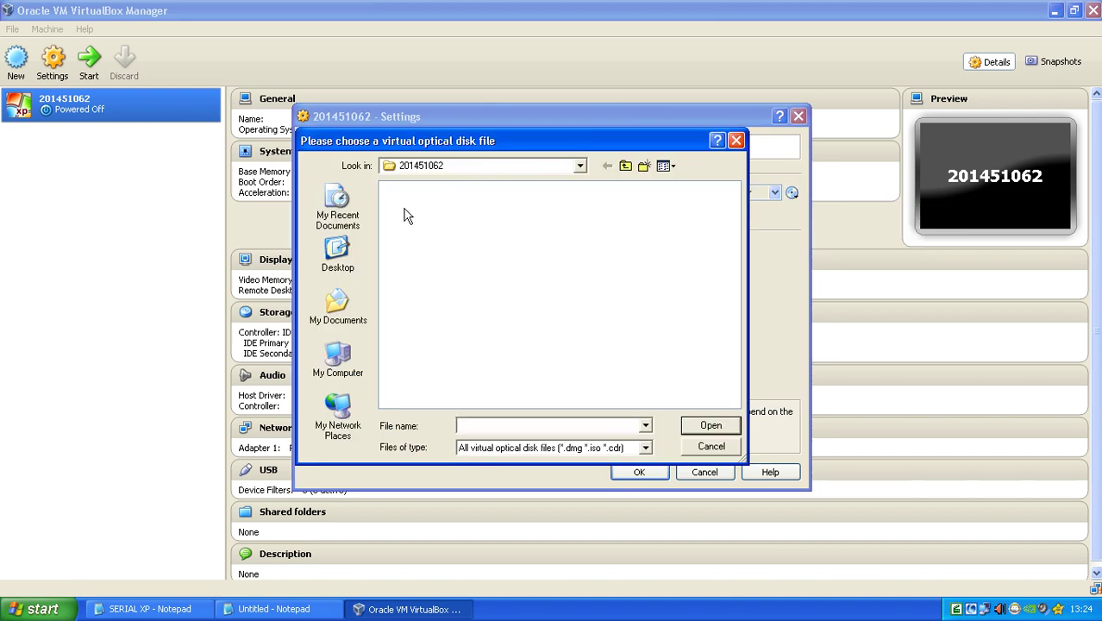
# - Load win xp SP2.iso from C:\OS PRAKTIKUM, save the settings and start the machine
pyautogui.click(338, 361)
pyautogui.doubleClick(433, 197)
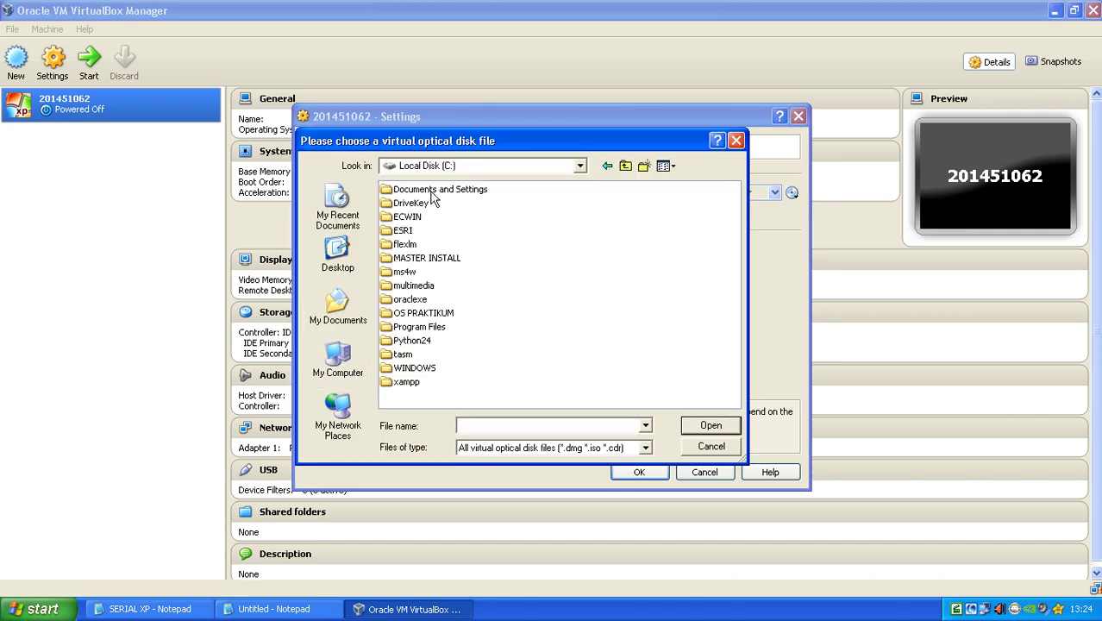
pyautogui.doubleClick(435, 312)
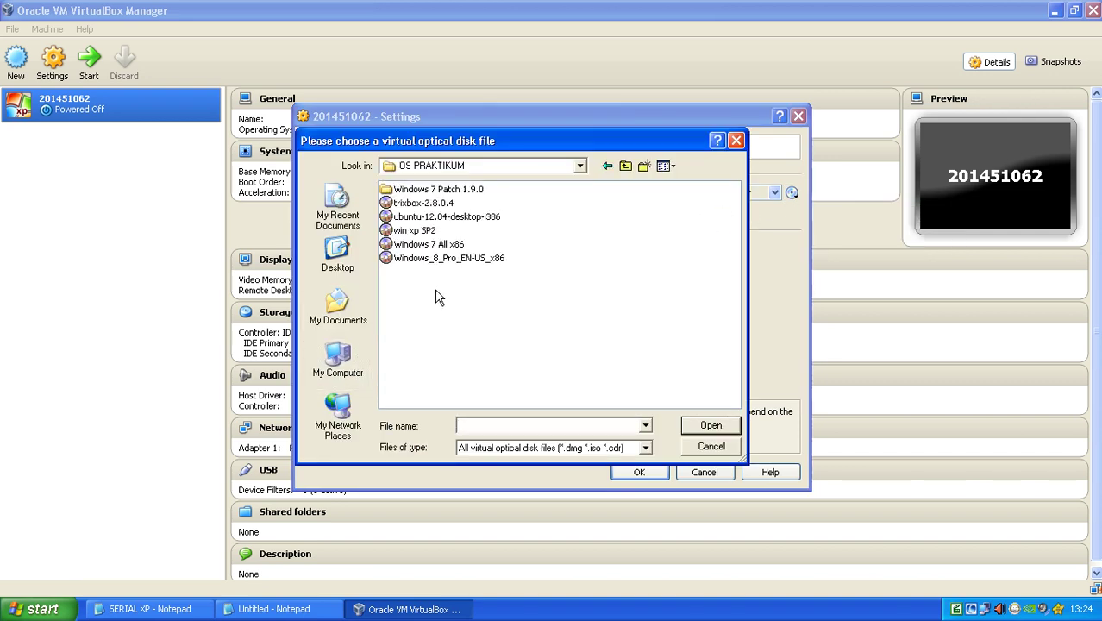
pyautogui.doubleClick(429, 231)
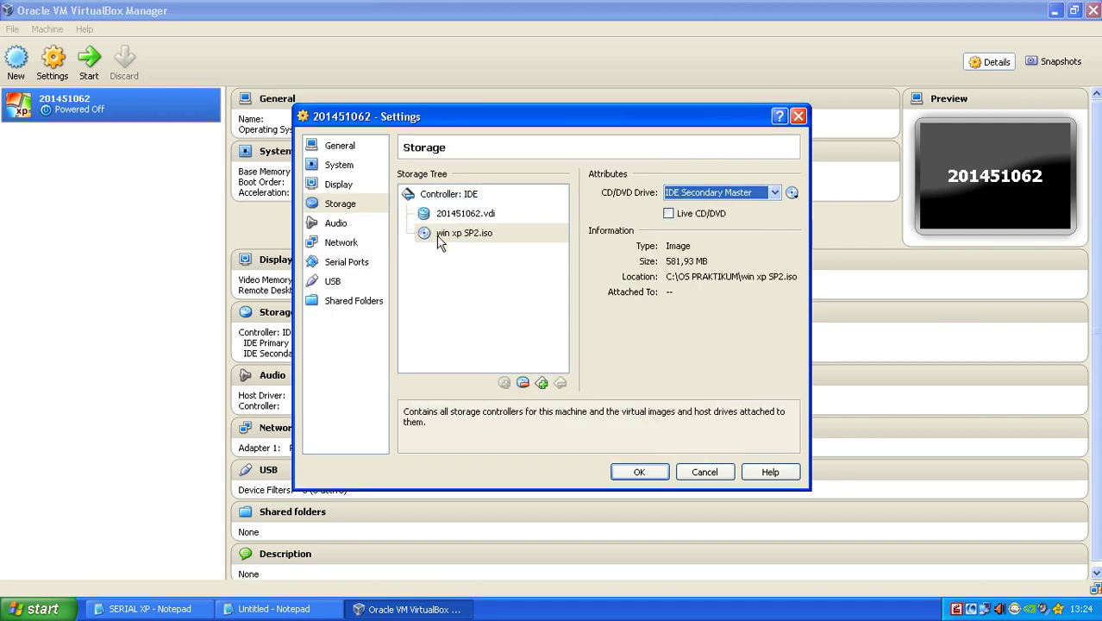
pyautogui.click(642, 470)
pyautogui.click(97, 80)
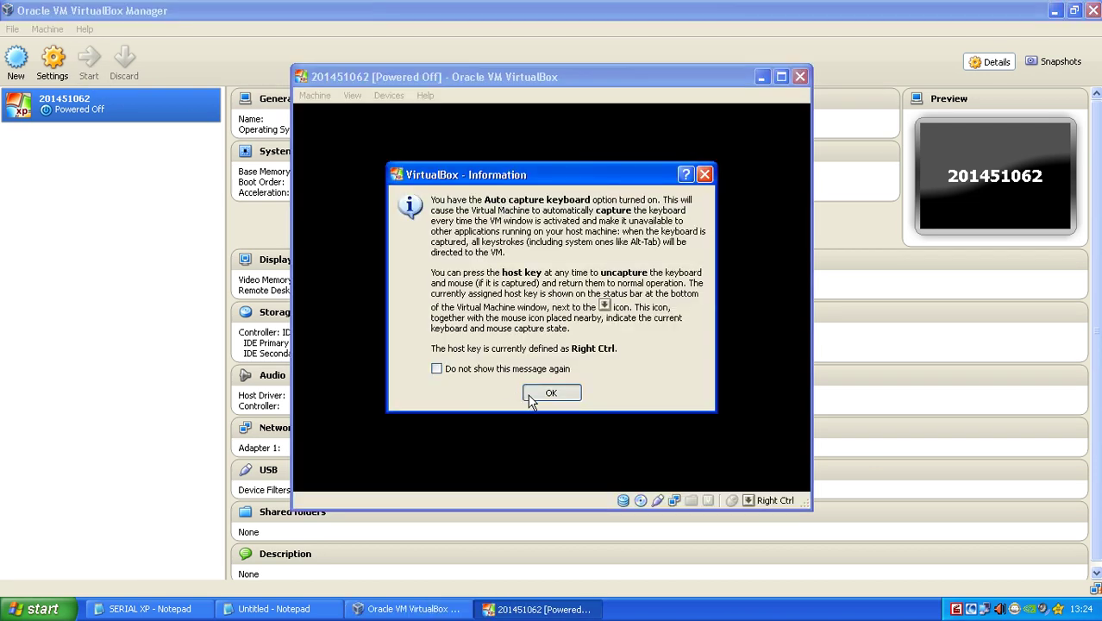
# - Dismiss the startup notice and permanently suppress the mouse integration message
pyautogui.click(530, 395)
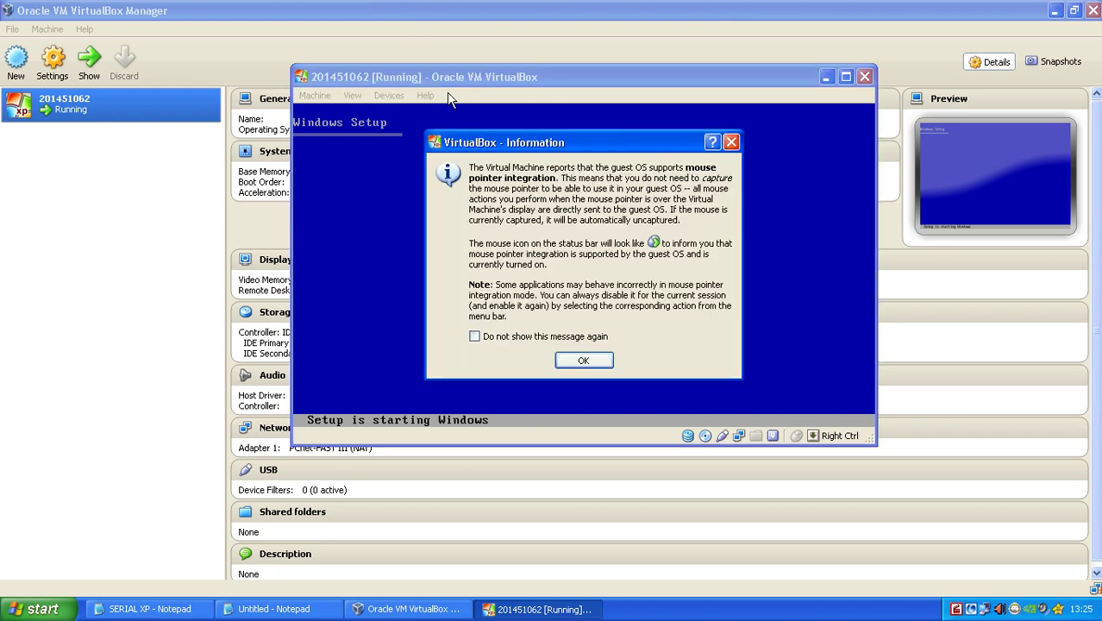
pyautogui.click(602, 337)
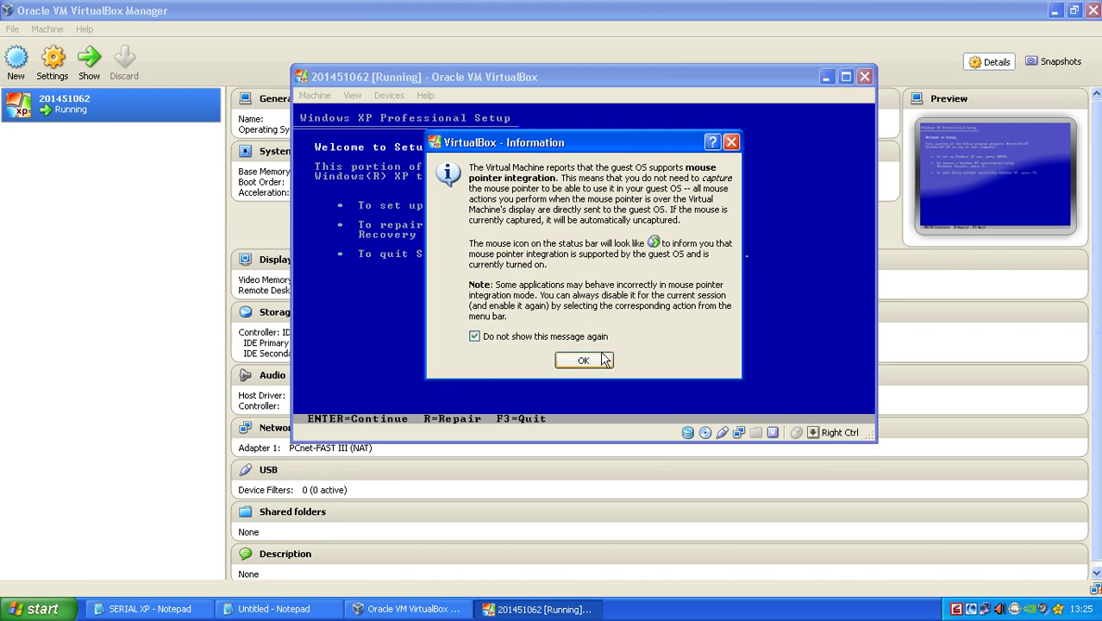
pyautogui.click(584, 360)
# - Accept the XP licence and create a 5228 MB partition in the unpartitioned space
pyautogui.press('Return')
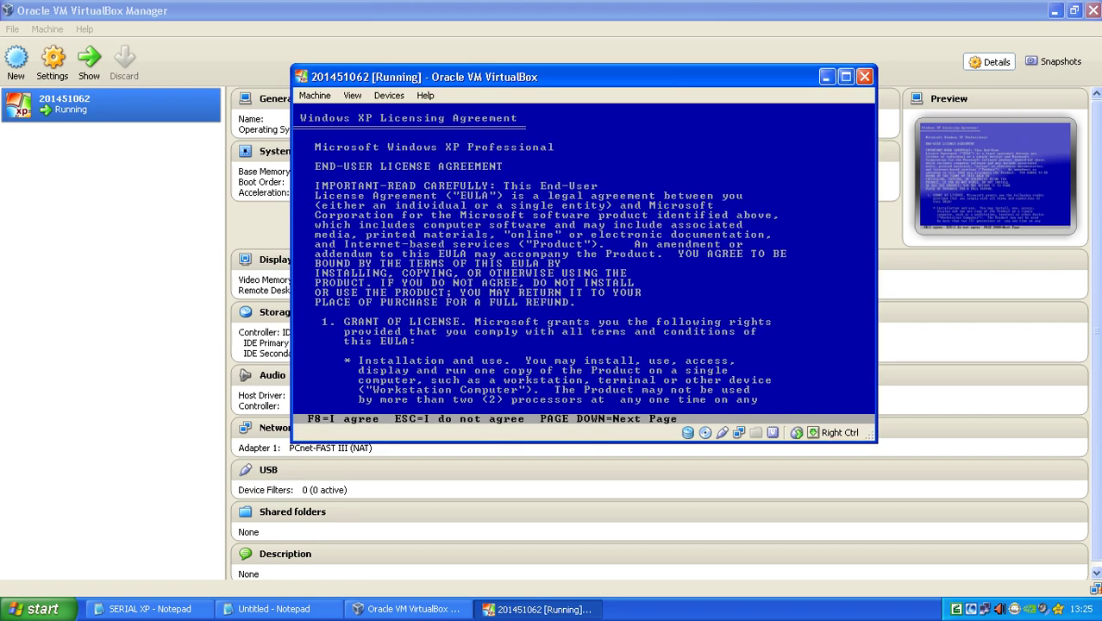
pyautogui.press('F8')
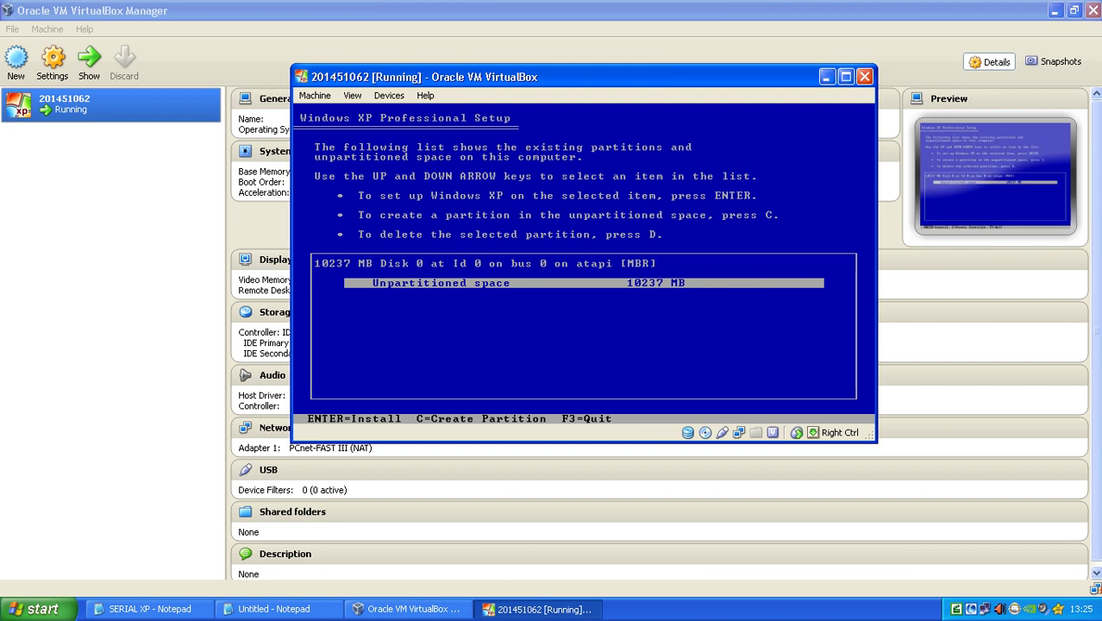
pyautogui.press('c')
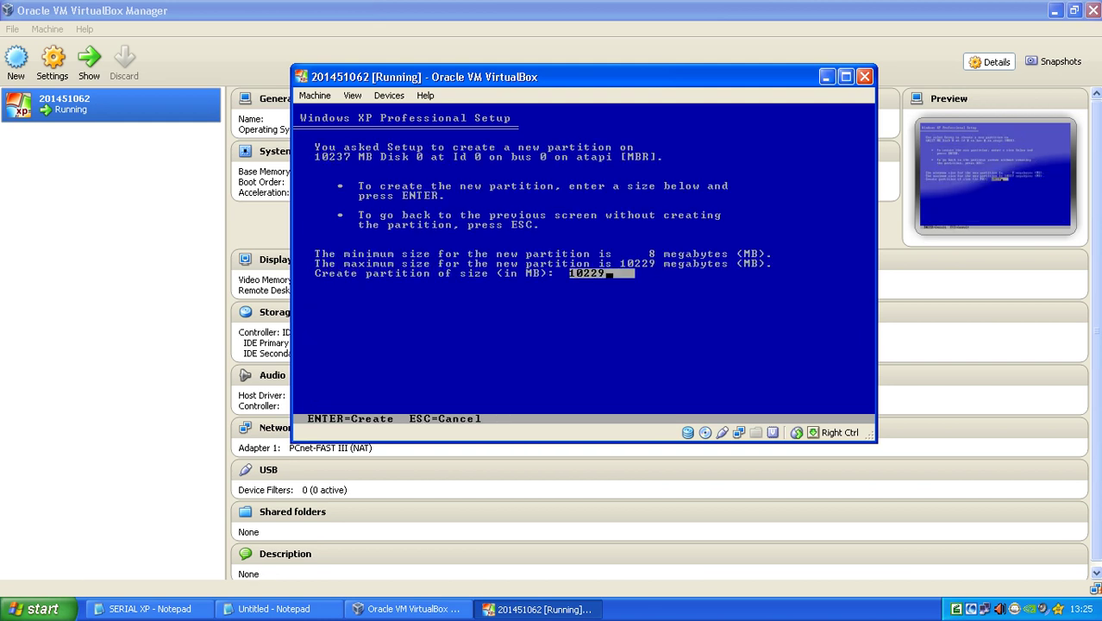
pyautogui.press('BackSpace')
pyautogui.press('BackSpace')
pyautogui.press('BackSpace')
pyautogui.press('BackSpace')
pyautogui.press('BackSpace')
pyautogui.write('5228')
pyautogui.press('Return')
# - Install onto the new partition, formatting it with NTFS
pyautogui.press('Down')
pyautogui.press('c')
pyautogui.press('Return')
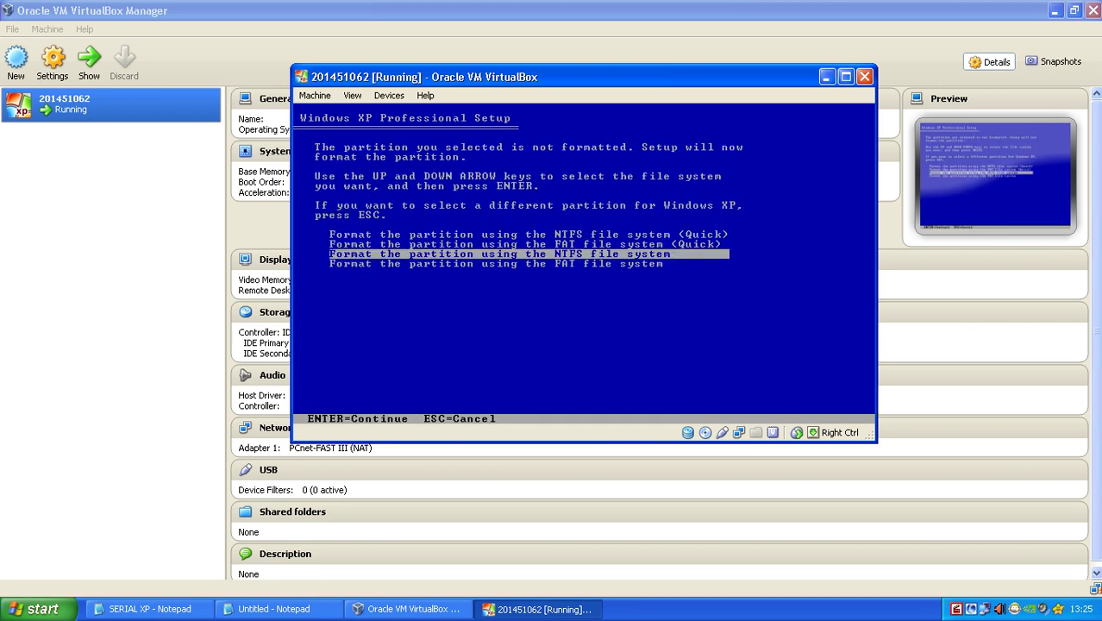
pyautogui.press('Return')
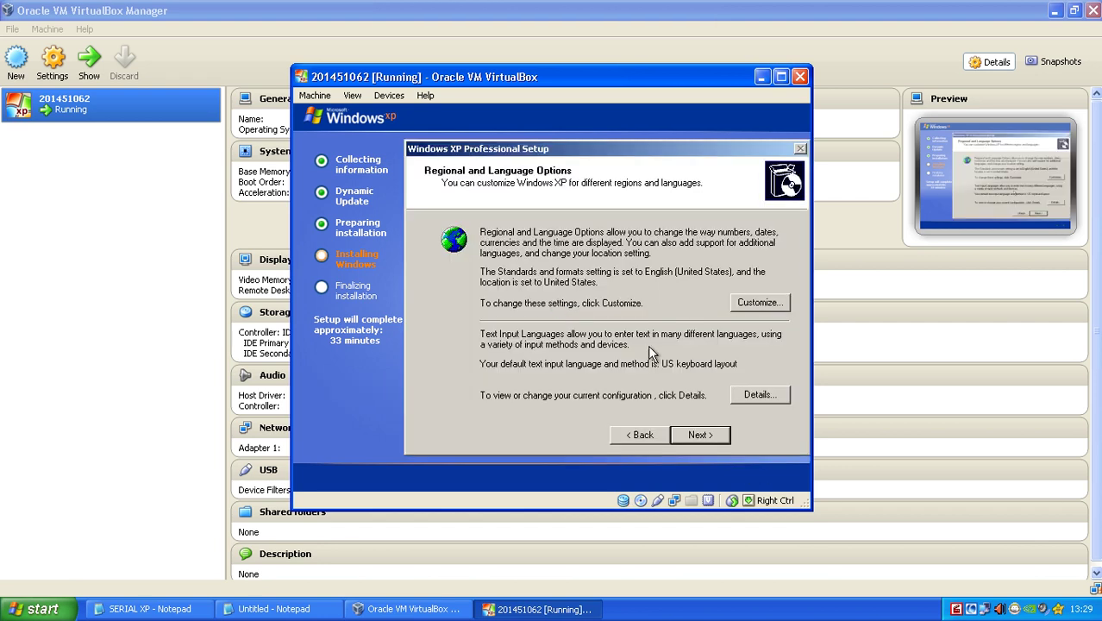
# - Set the standards and formats to Indonesian and the location to Indonesia, then continue
pyautogui.click(779, 308)
pyautogui.press('i')
pyautogui.press('n')
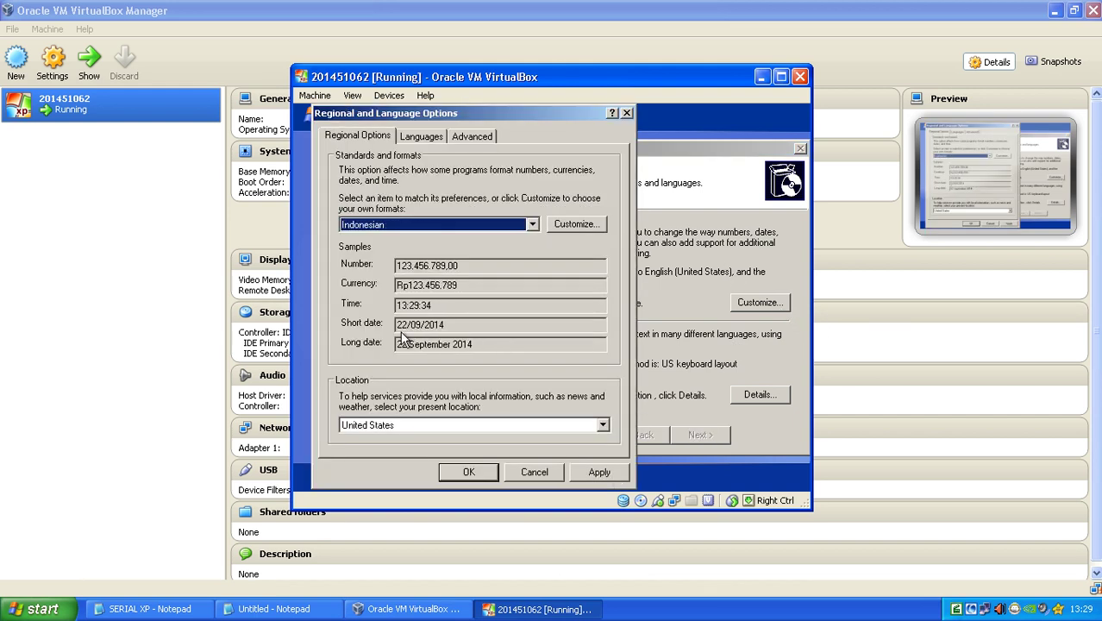
pyautogui.click(414, 425)
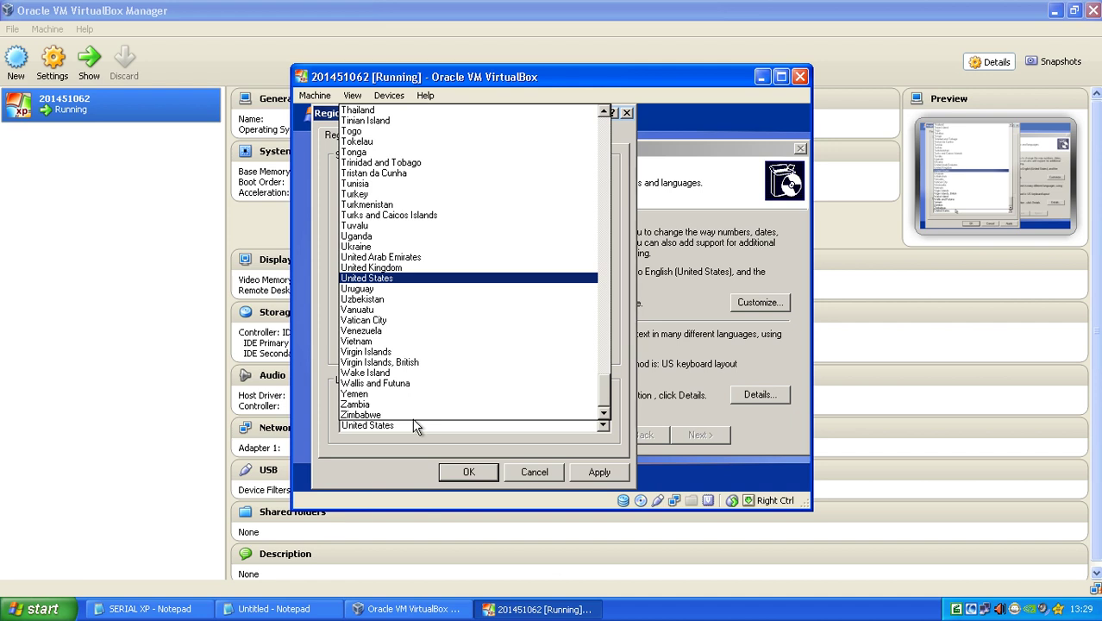
pyautogui.moveTo(606, 386); pyautogui.dragTo(602, 225)
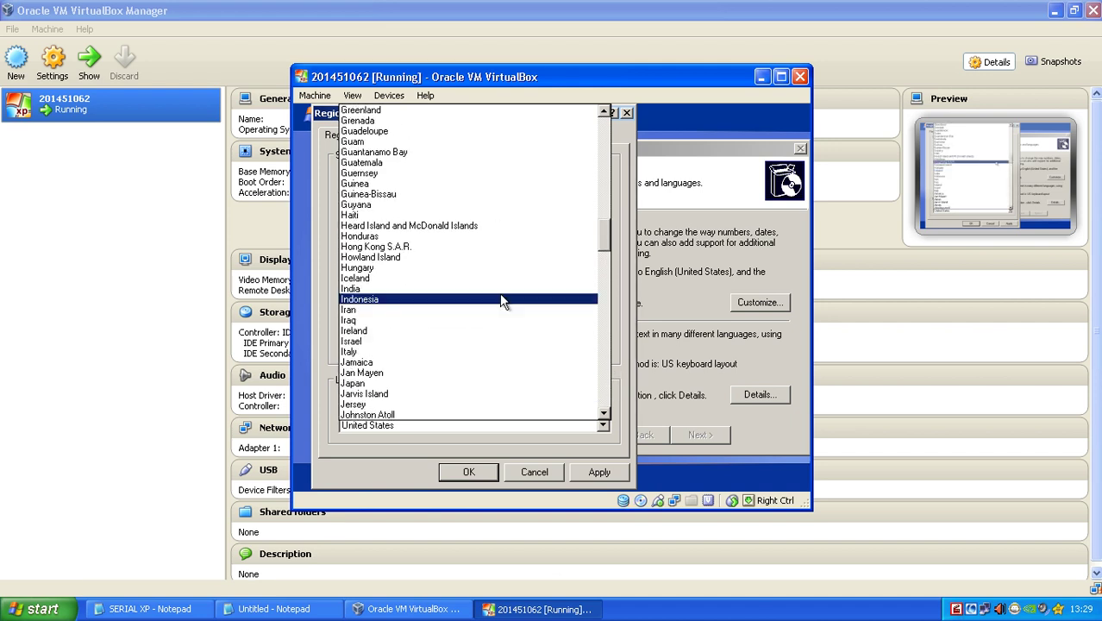
pyautogui.click(458, 300)
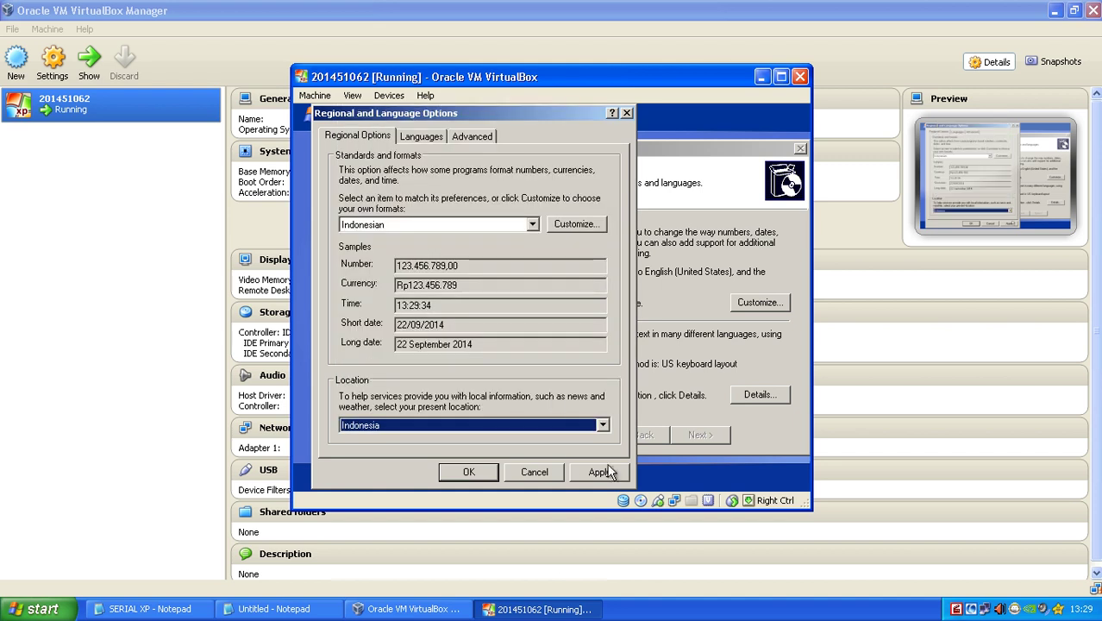
pyautogui.click(592, 474)
pyautogui.click(489, 469)
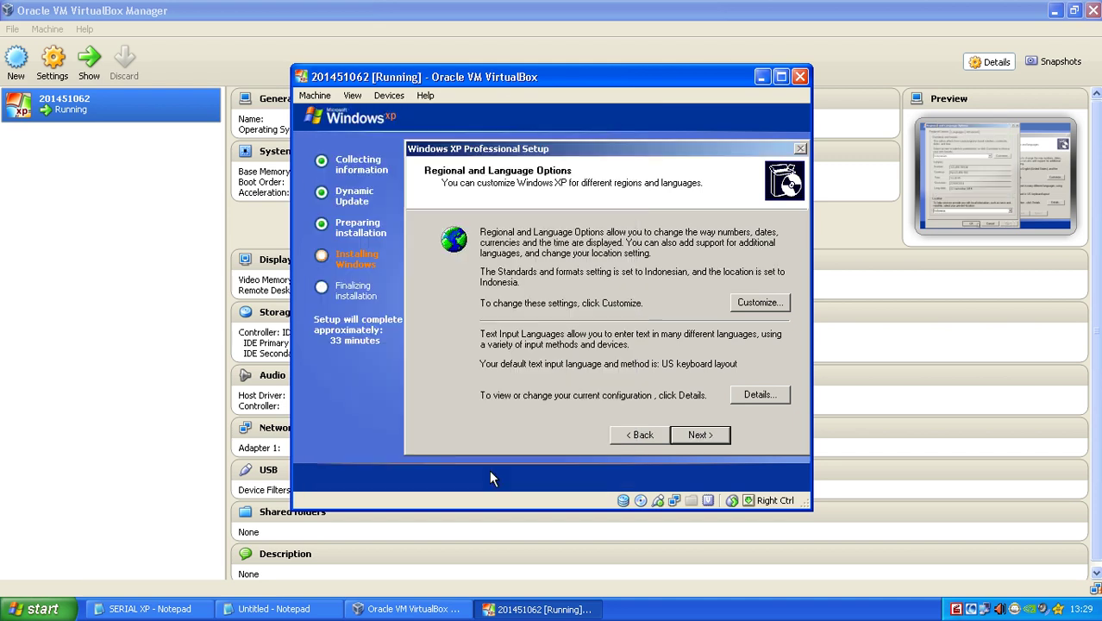
pyautogui.click(722, 441)
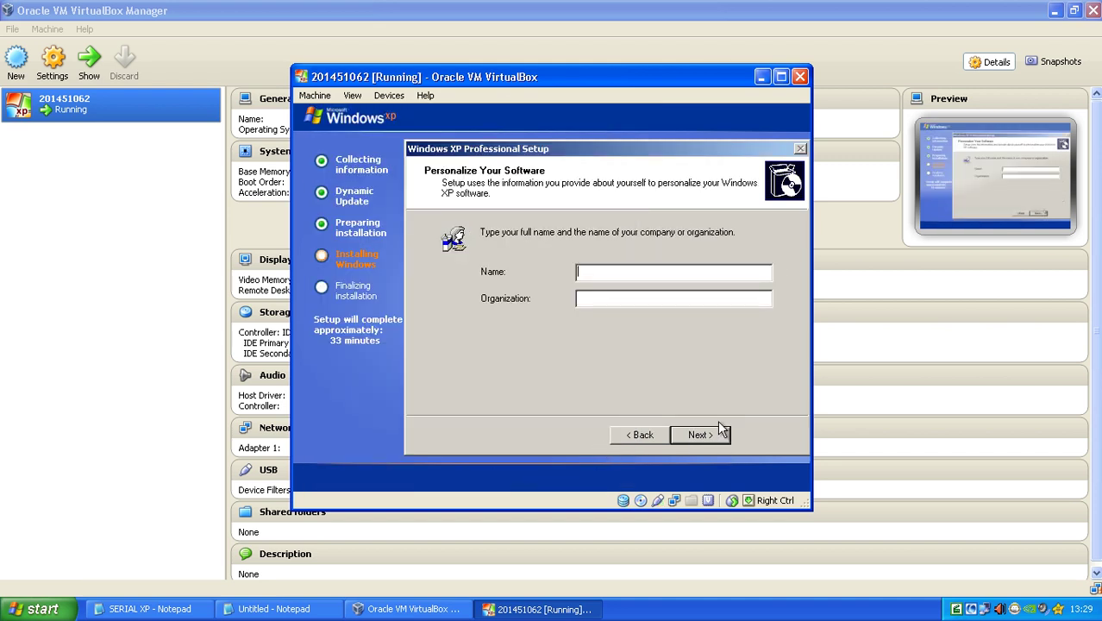
# - Enter the owner name, then type the product key from the SERIAL XP notes
pyautogui.click(692, 435)
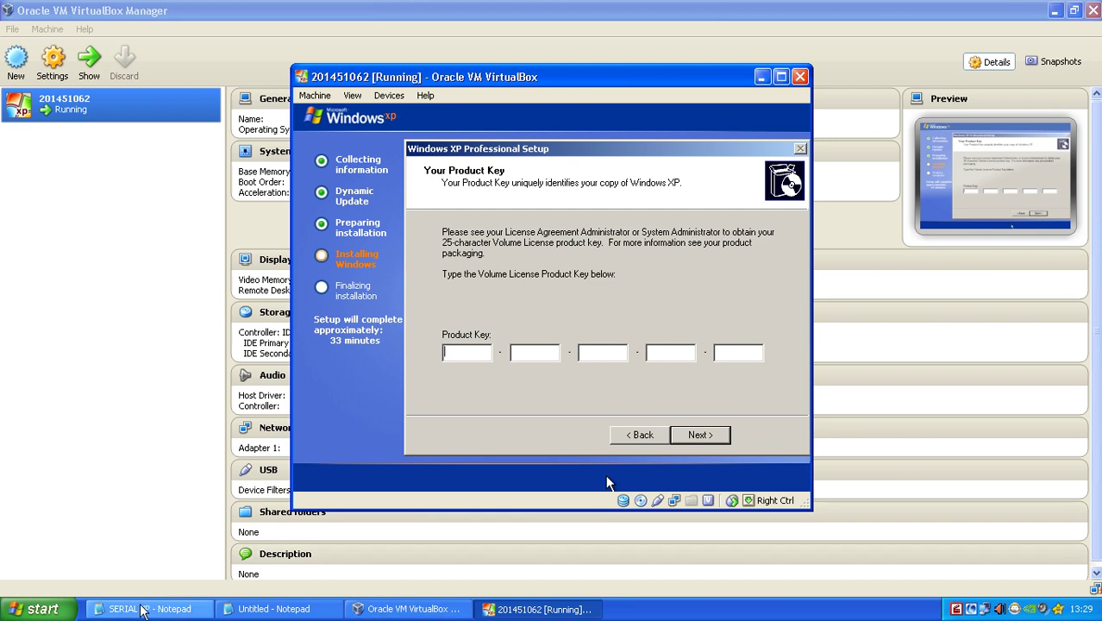
pyautogui.click(145, 609)
pyautogui.moveTo(661, 219); pyautogui.dragTo(902, 204)
pyautogui.click(456, 354)
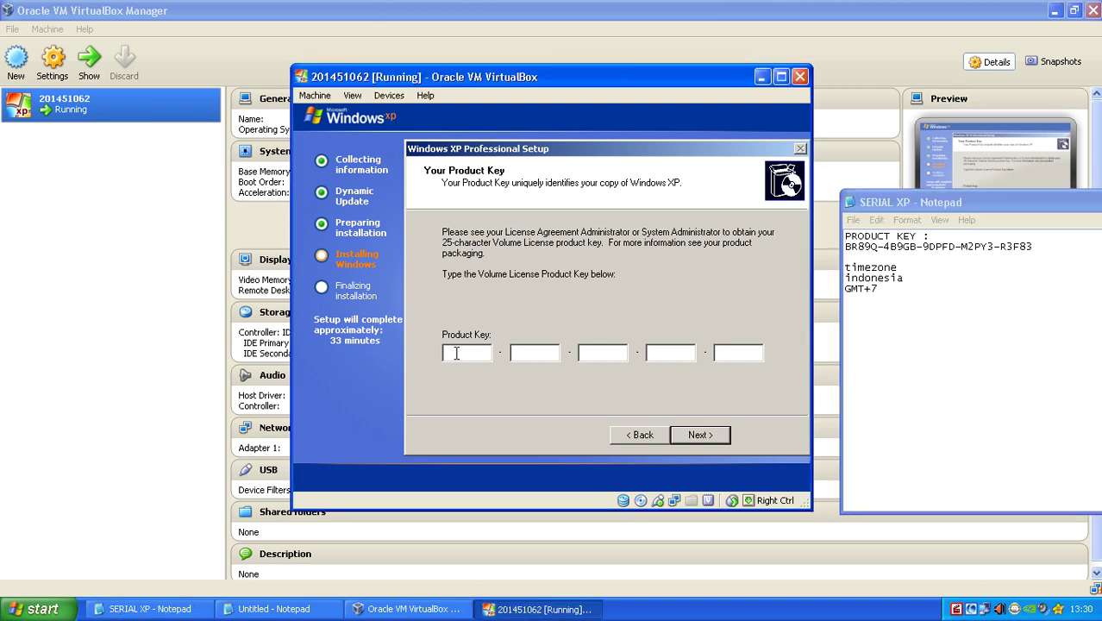
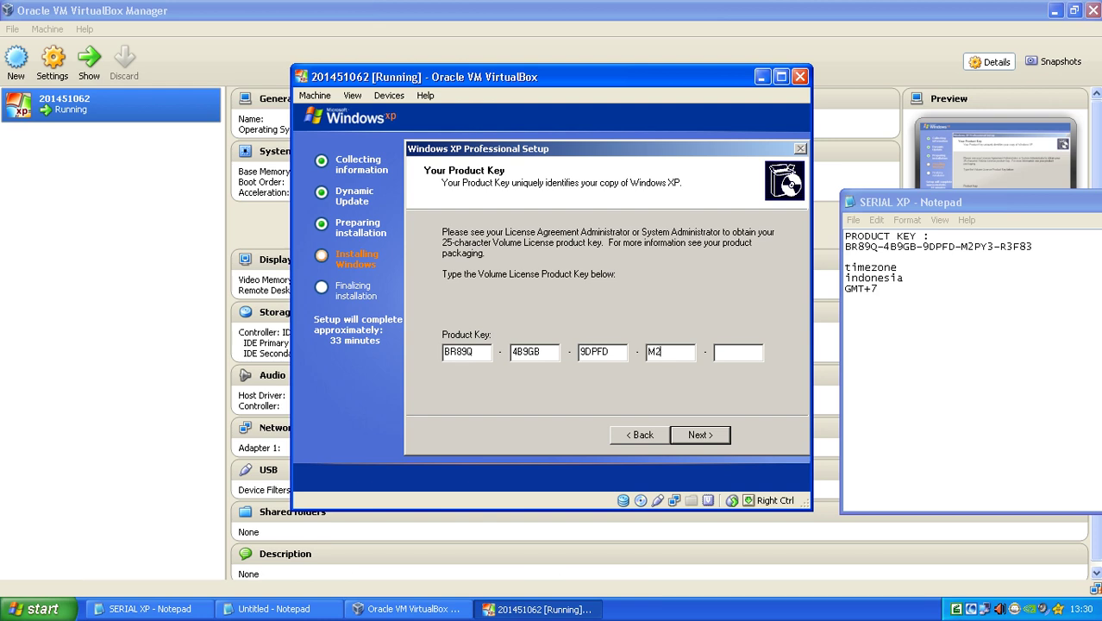
# - Submit the product key and change the computer name's suffix to PC
pyautogui.click(679, 434)
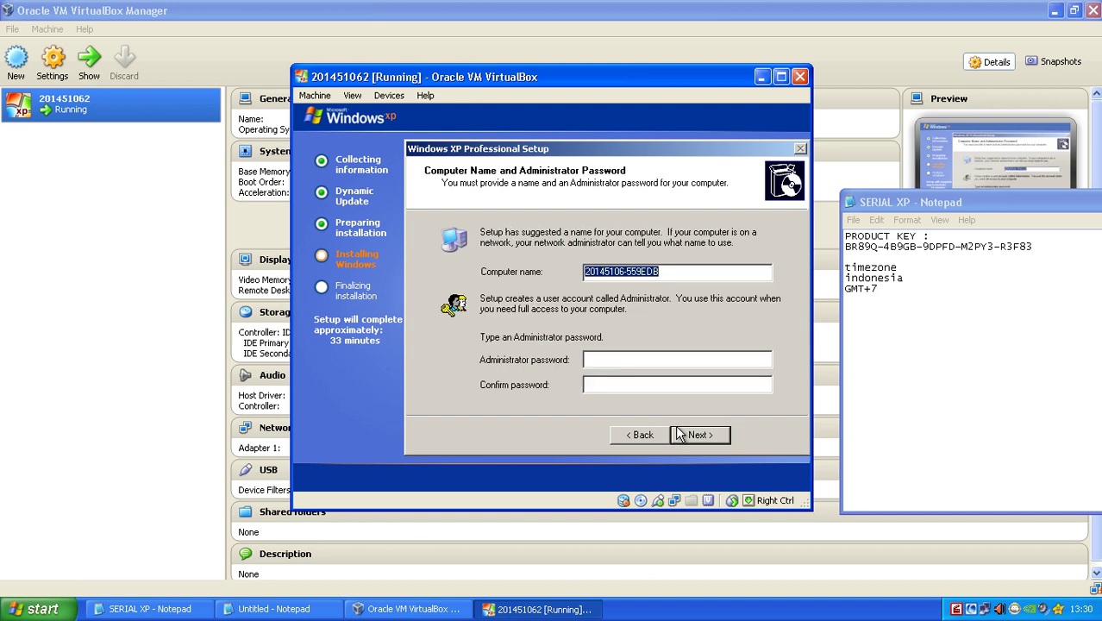
pyautogui.click(679, 266)
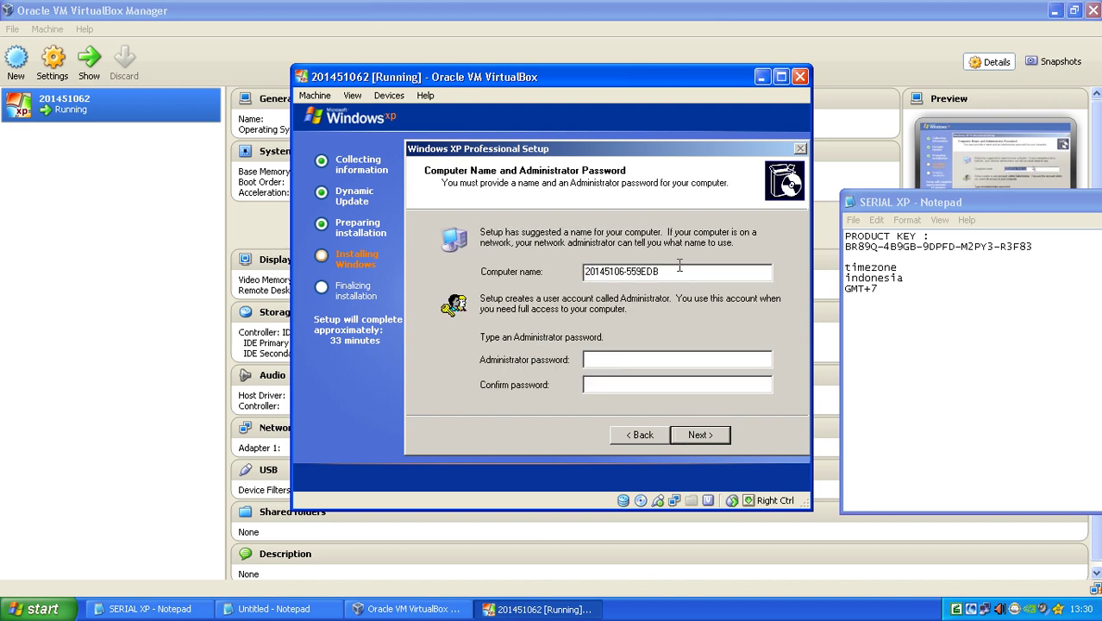
pyautogui.keyDown('shift'); pyautogui.click(628, 266); pyautogui.keyUp('shift')
pyautogui.press('BackSpace')
pyautogui.write('pc')
pyautogui.press('BackSpace')
pyautogui.press('BackSpace')
pyautogui.write('PC')
pyautogui.click(700, 434)
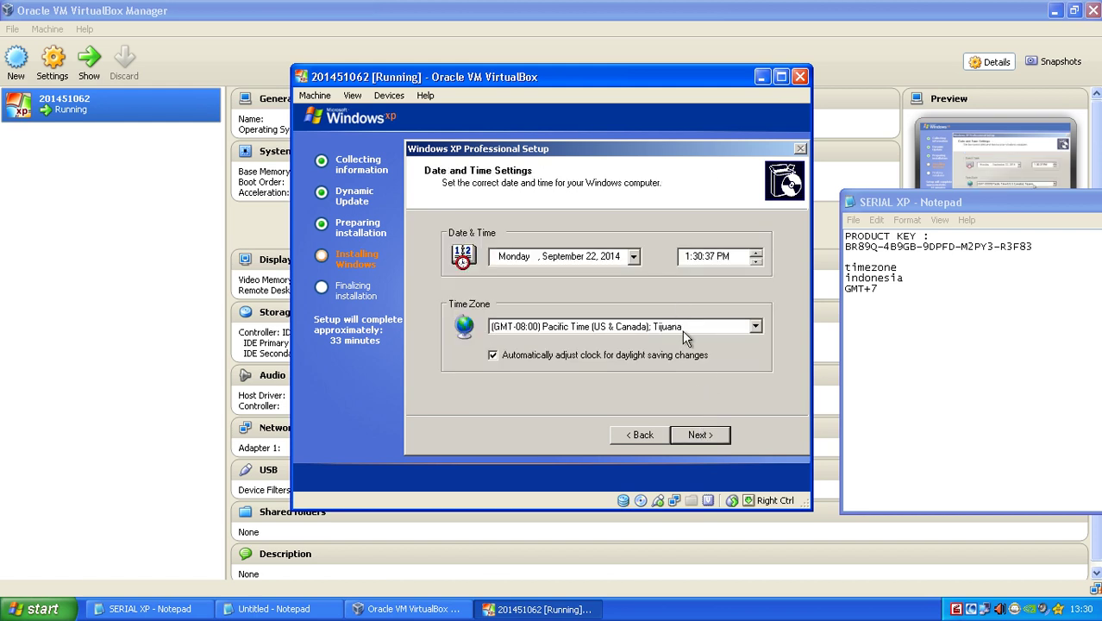
# - Set the time zone to (GMT+07:00) Bangkok, Hanoi, Jakarta and continue
pyautogui.click(682, 328)
pyautogui.moveTo(757, 222); pyautogui.dragTo(758, 321)
pyautogui.click(663, 363)
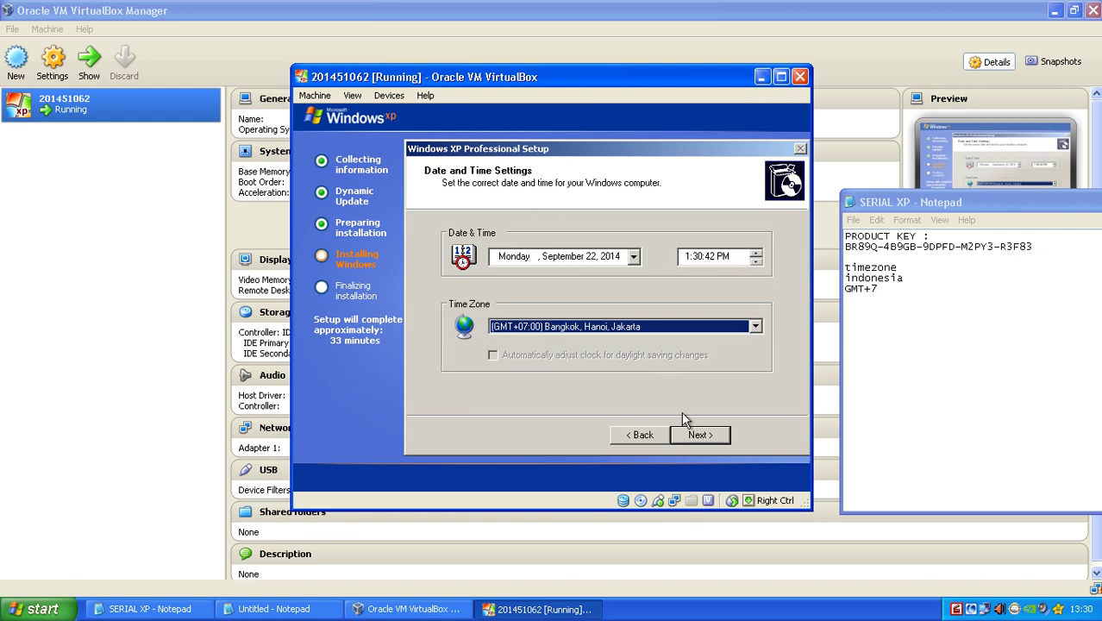
pyautogui.click(699, 434)
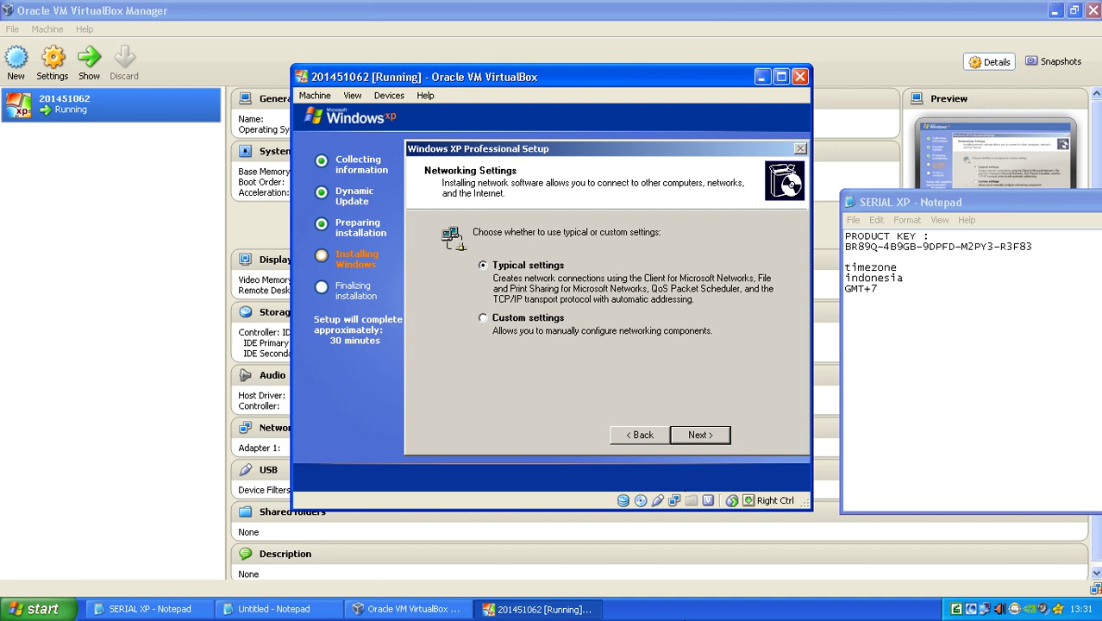
# - Keep Typical network settings and the WORKGROUP workgroup
pyautogui.click(679, 434)
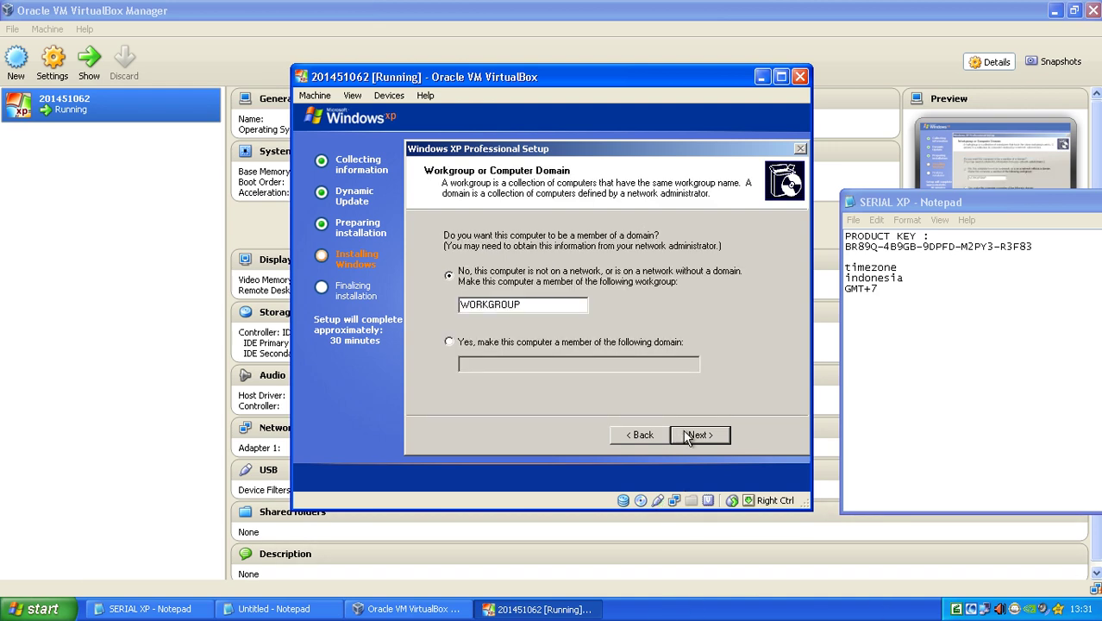
pyautogui.click(682, 435)
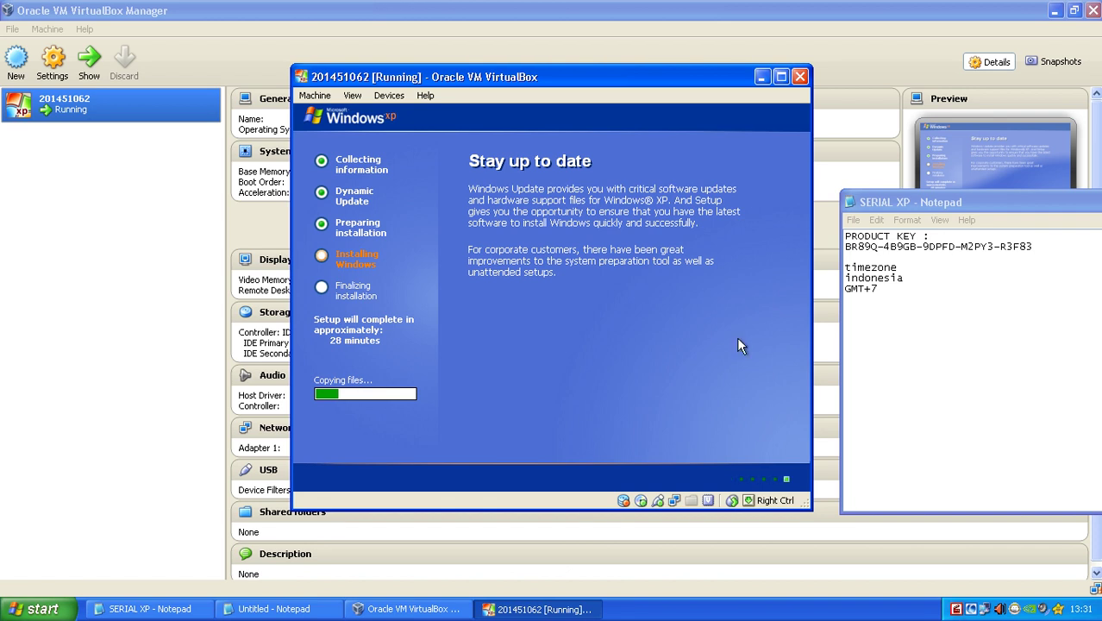
# - Move the SERIAL XP notes window to the centre and minimize it
pyautogui.moveTo(1066, 204); pyautogui.dragTo(548, 226)
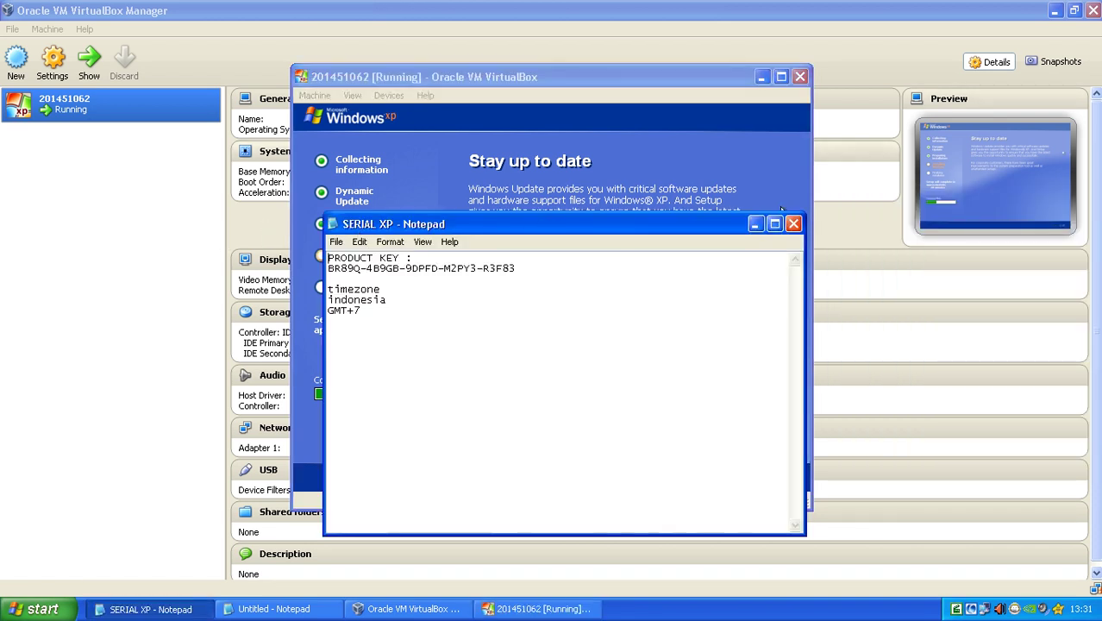
pyautogui.click(756, 223)
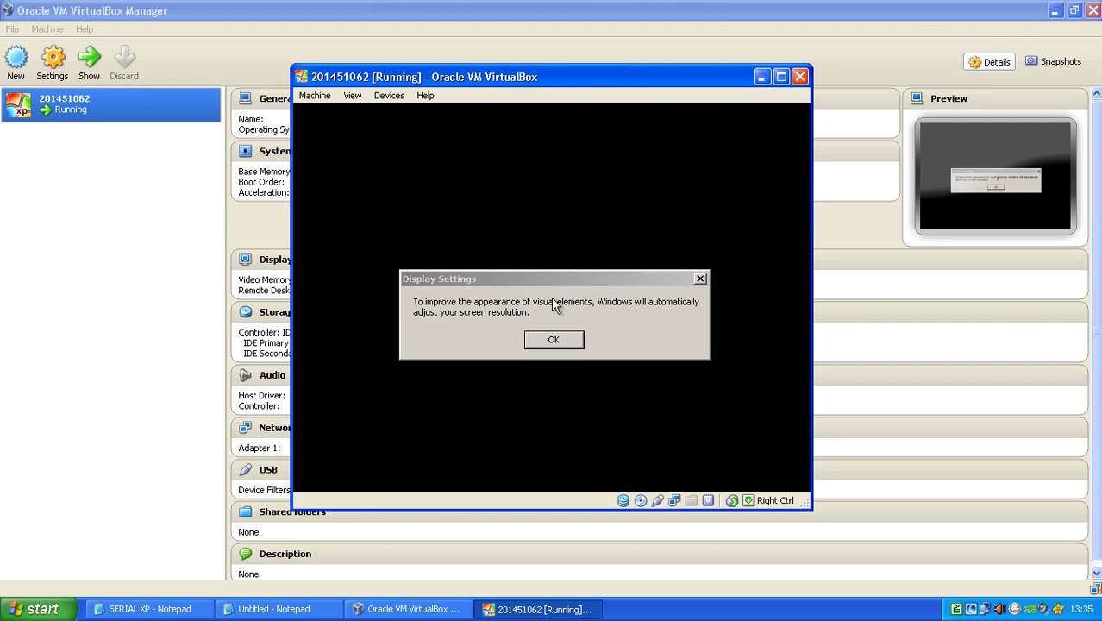
# - Accept the automatic screen resolution adjustment and keep the new resolution
pyautogui.click(555, 342)
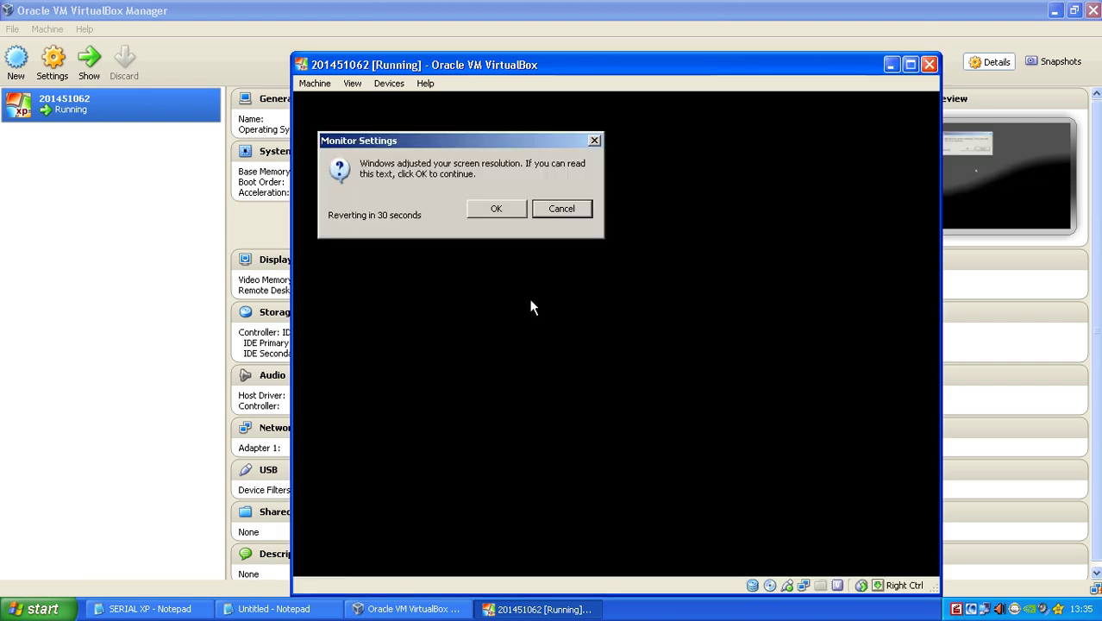
pyautogui.click(512, 207)
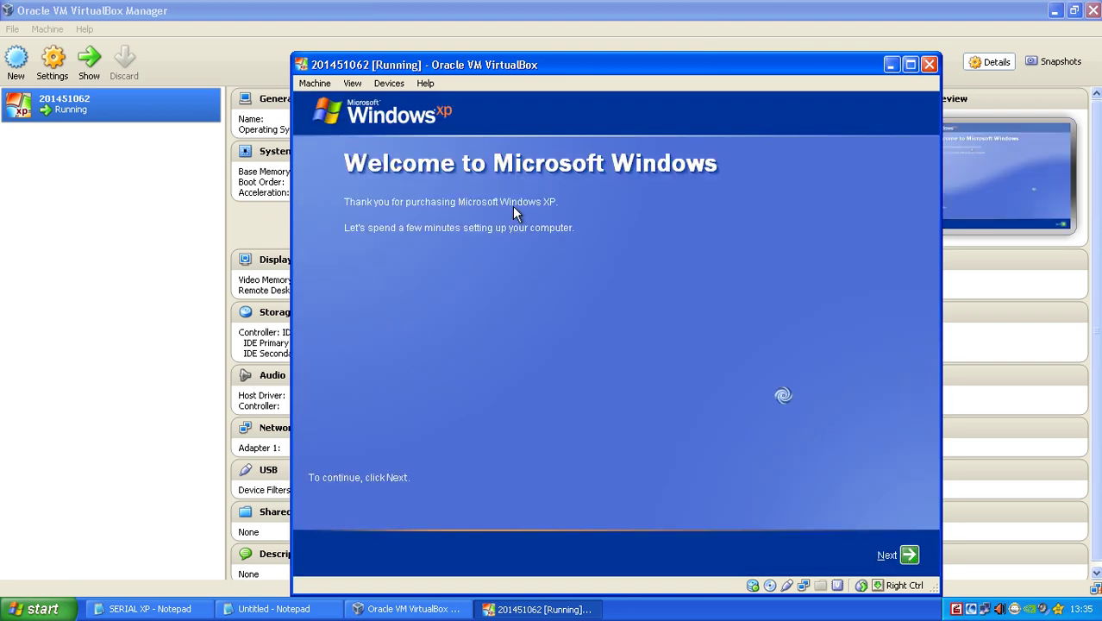
# - Decline Automatic Updates and registration, enter the user account name, and finish first-run setup
pyautogui.click(907, 555)
pyautogui.click(502, 356)
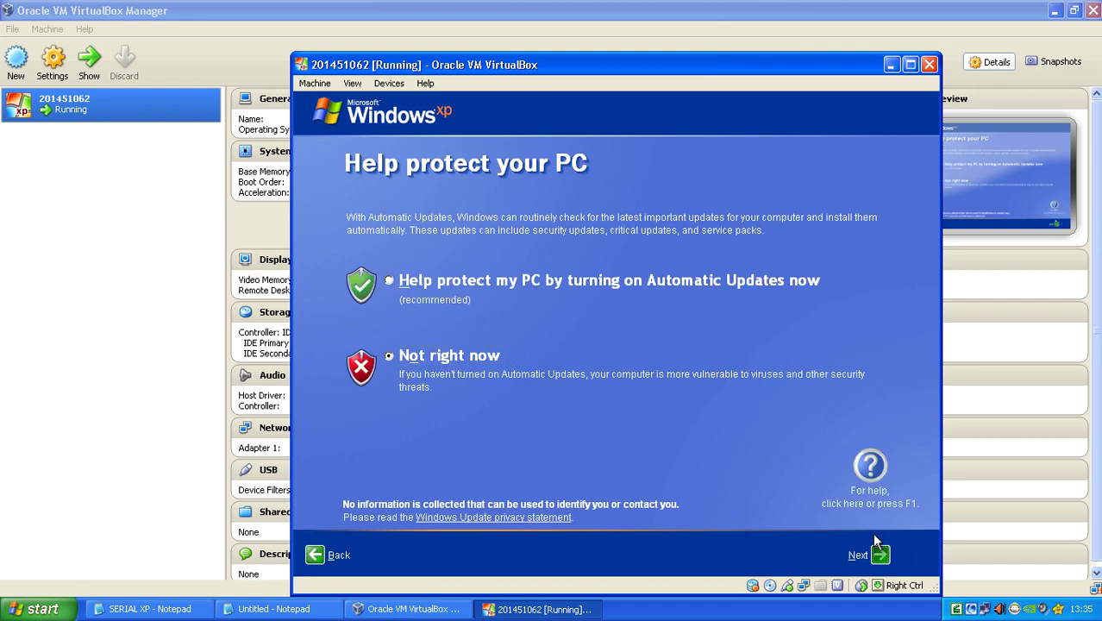
pyautogui.click(860, 556)
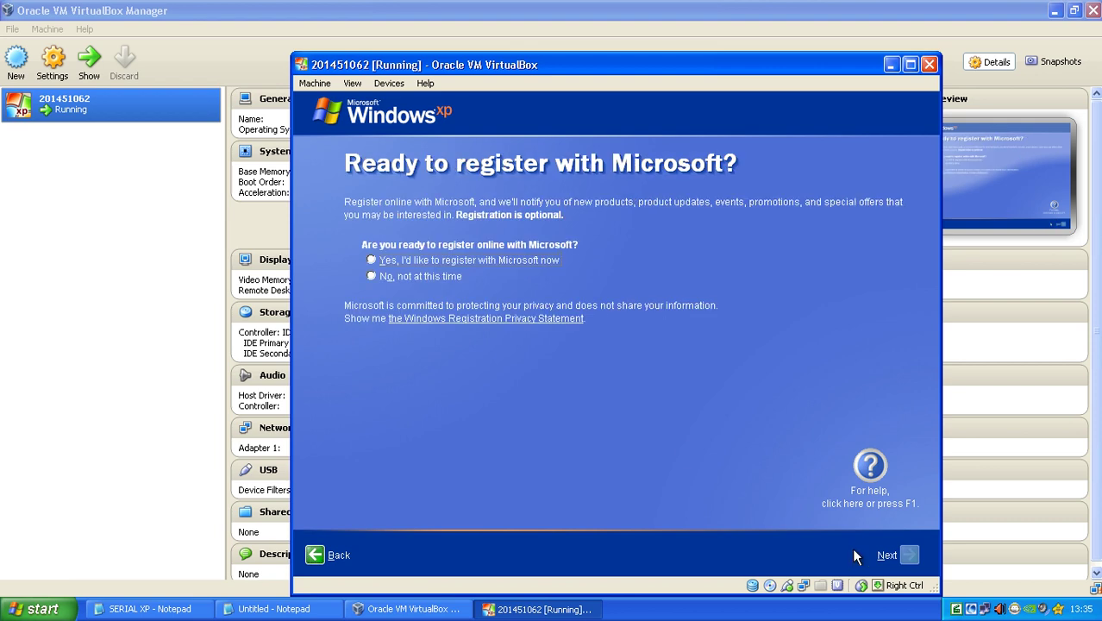
pyautogui.click(452, 277)
pyautogui.click(901, 554)
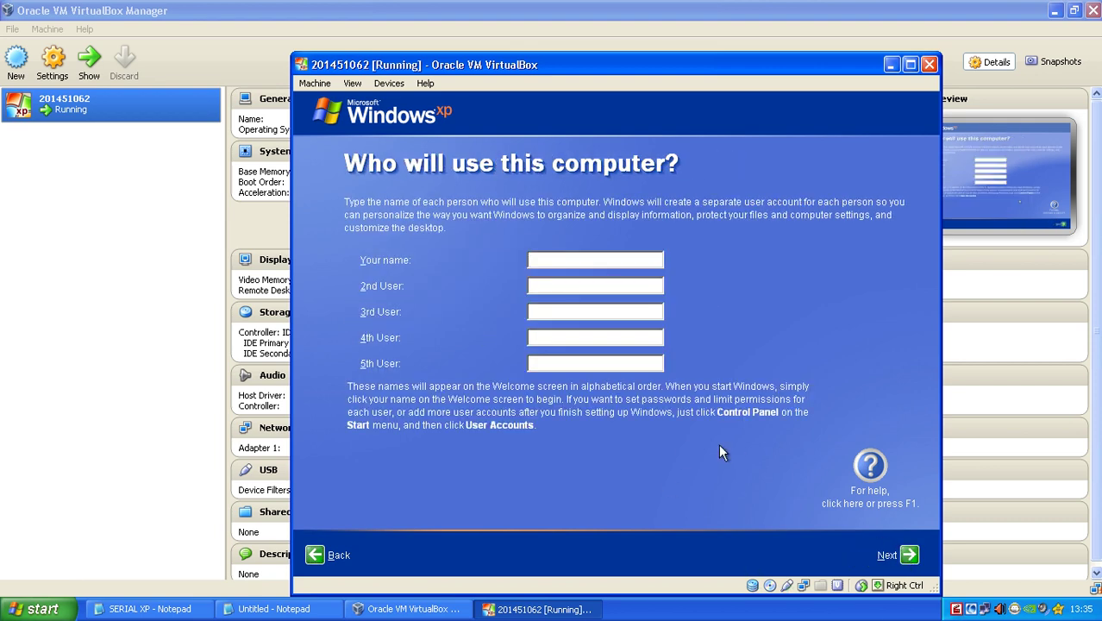
pyautogui.write('201451062')
pyautogui.click(907, 557)
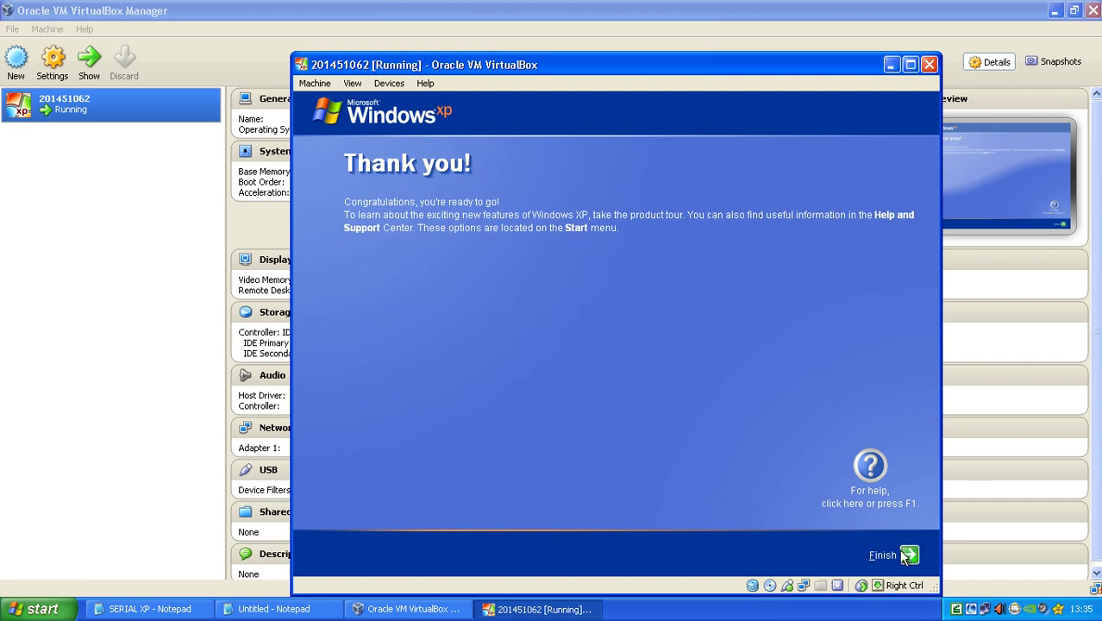
pyautogui.click(906, 556)
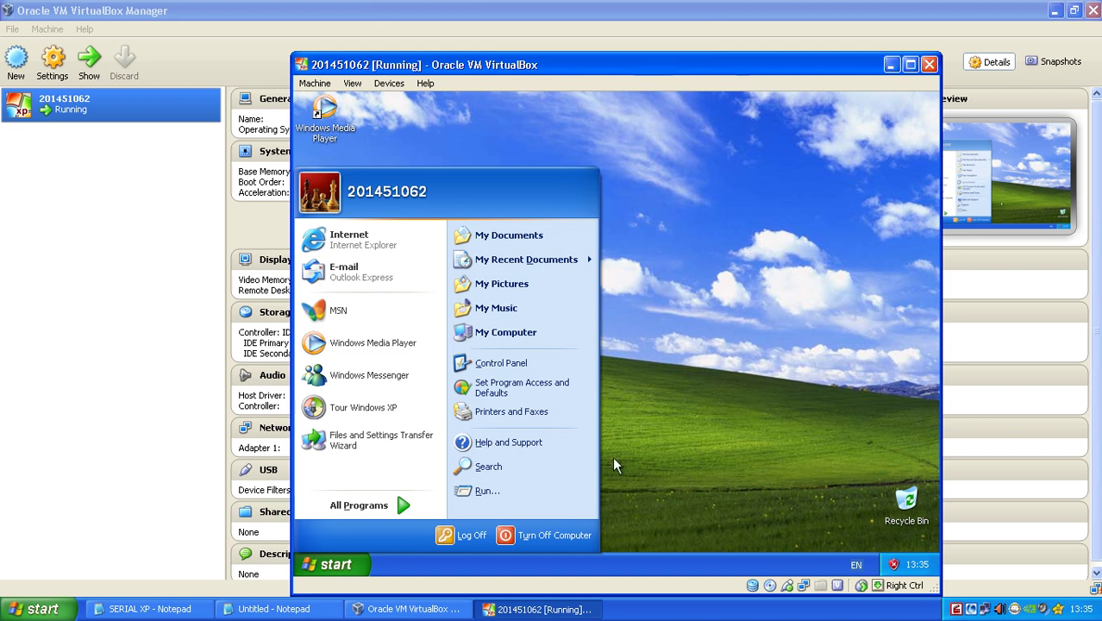
# - Bring the host's Untitled - Notepad window with the student's name and ID in front of the running XP VM
pyautogui.click(267, 609)
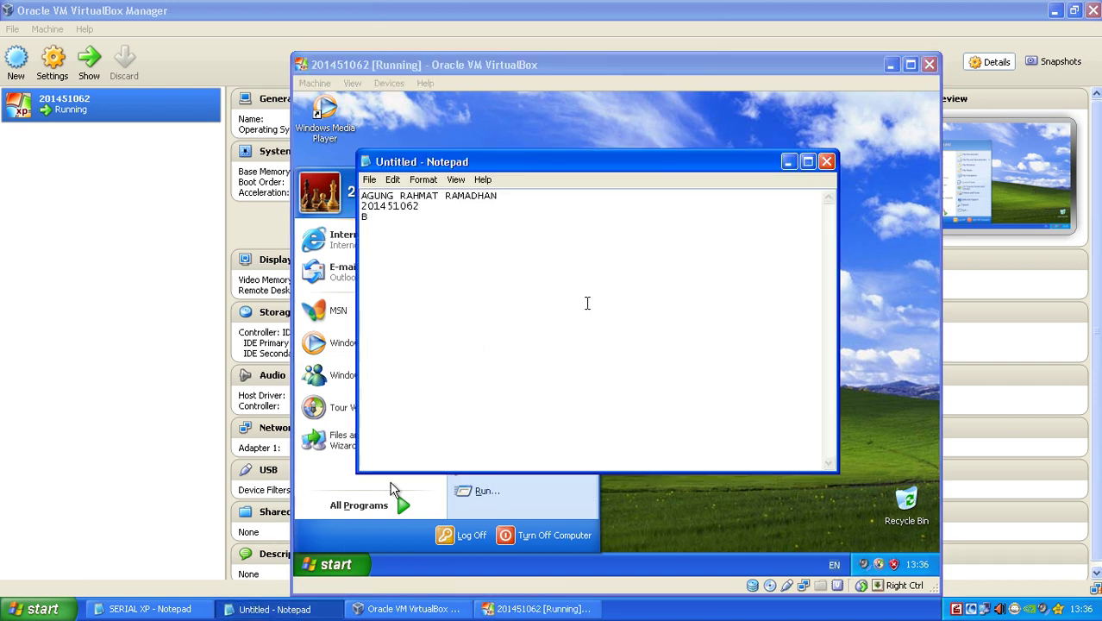